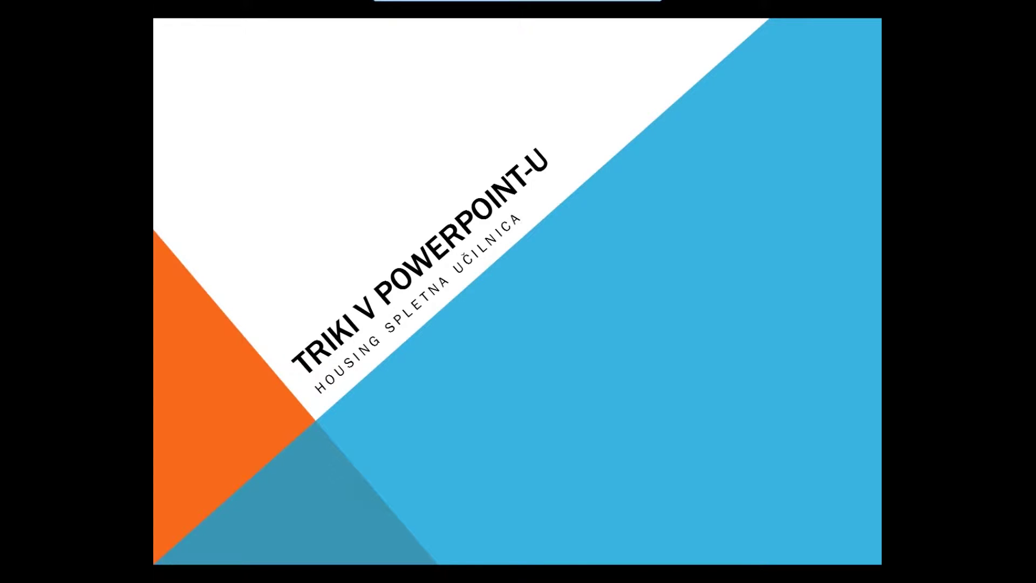
# - Advance the slideshow to slide 2, end it, and select the percentage list text box
pyautogui.click(726, 337)
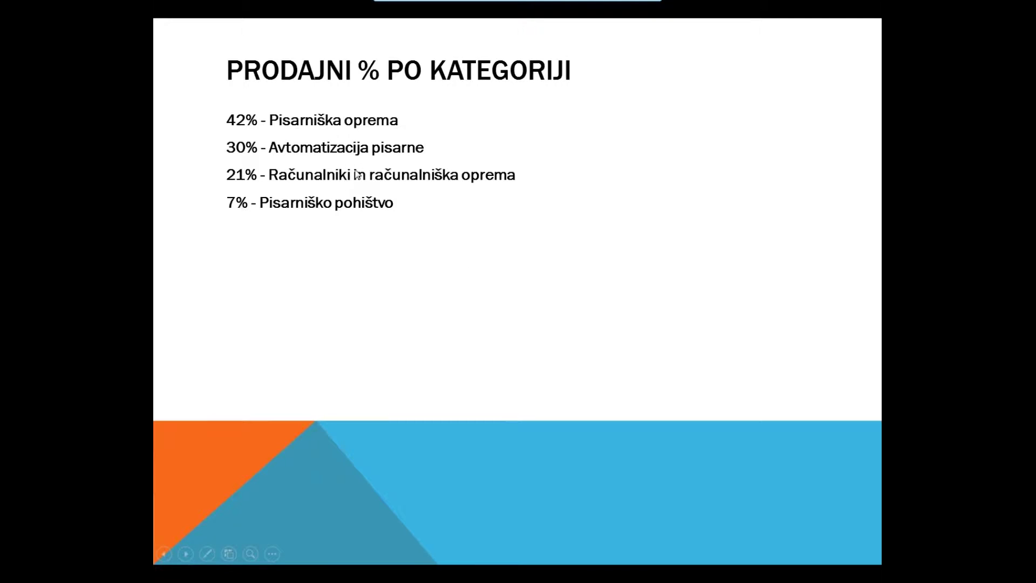
pyautogui.press('Escape')
pyautogui.click(508, 210)
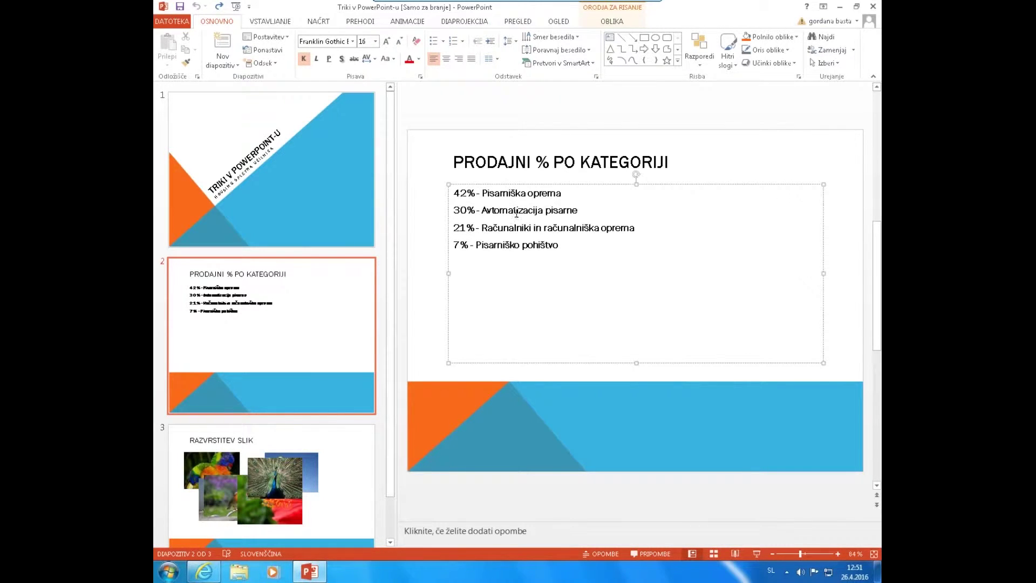
# - Convert the four-line list to the picture-circle SmartArt layout and apply the third, light style
pyautogui.click(591, 62)
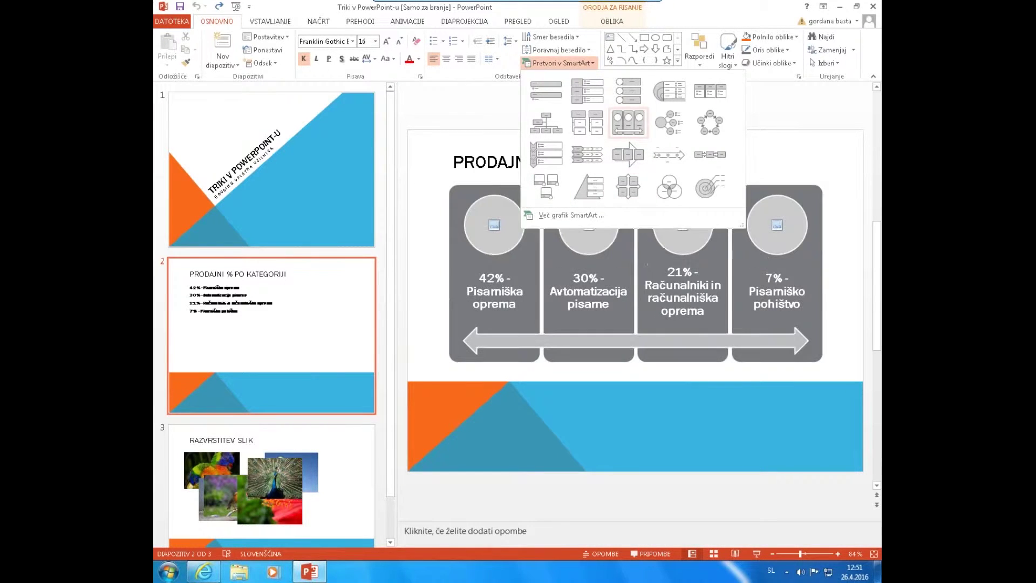
pyautogui.click(628, 123)
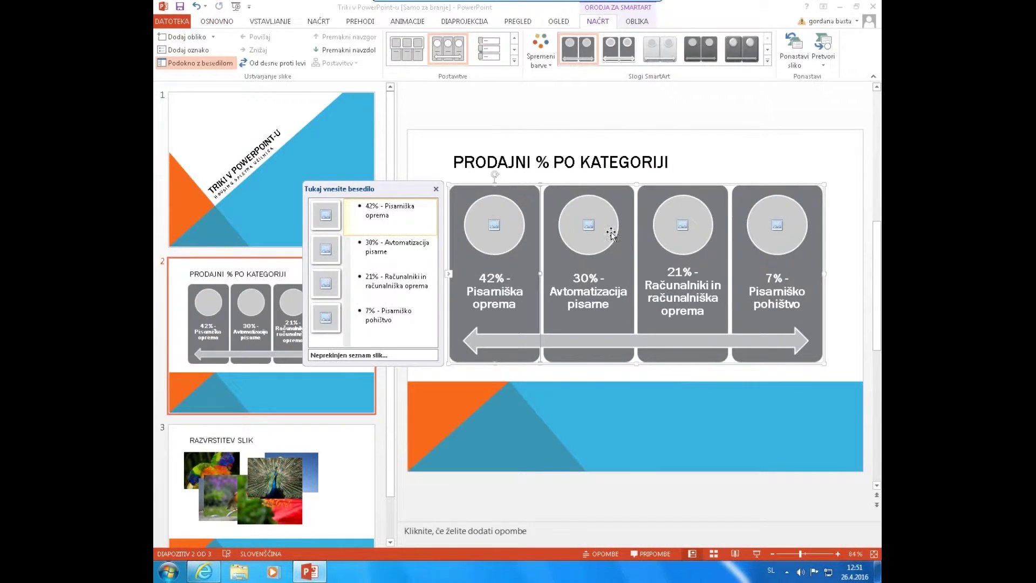
pyautogui.click(670, 52)
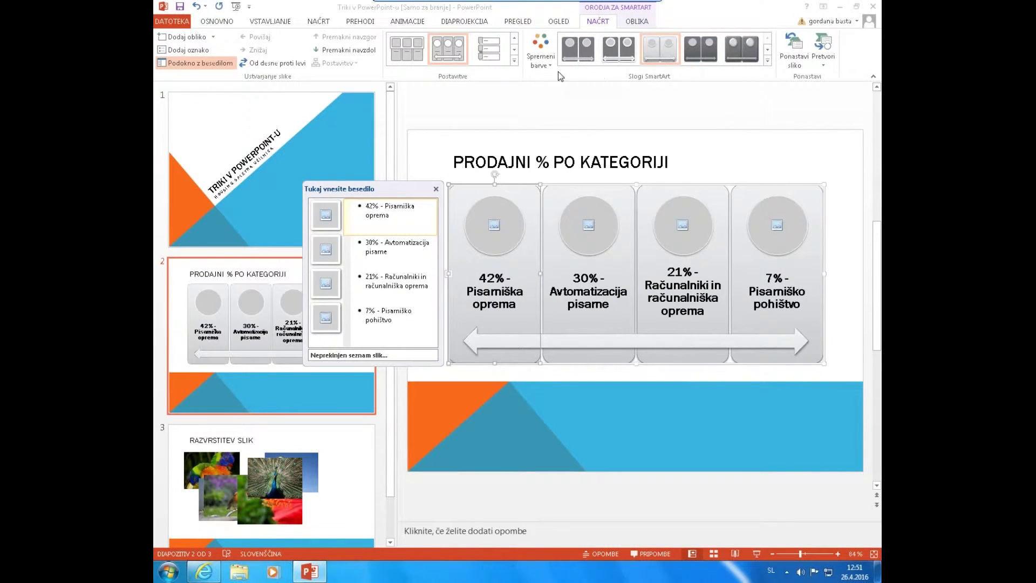
pyautogui.click(541, 54)
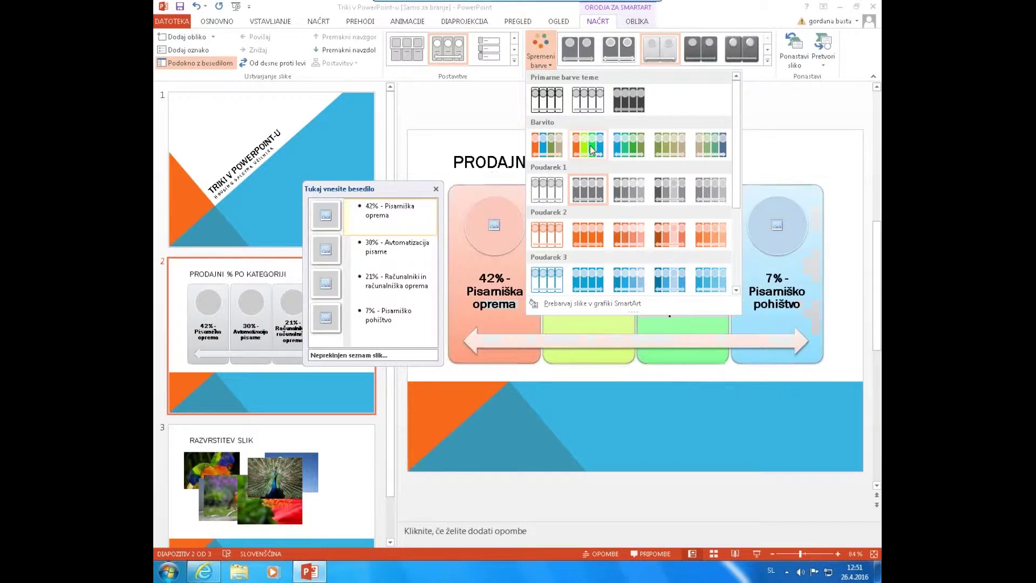
# - Apply a Colorful colour scheme to the SmartArt and begin inserting a picture into the first circle
pyautogui.click(590, 145)
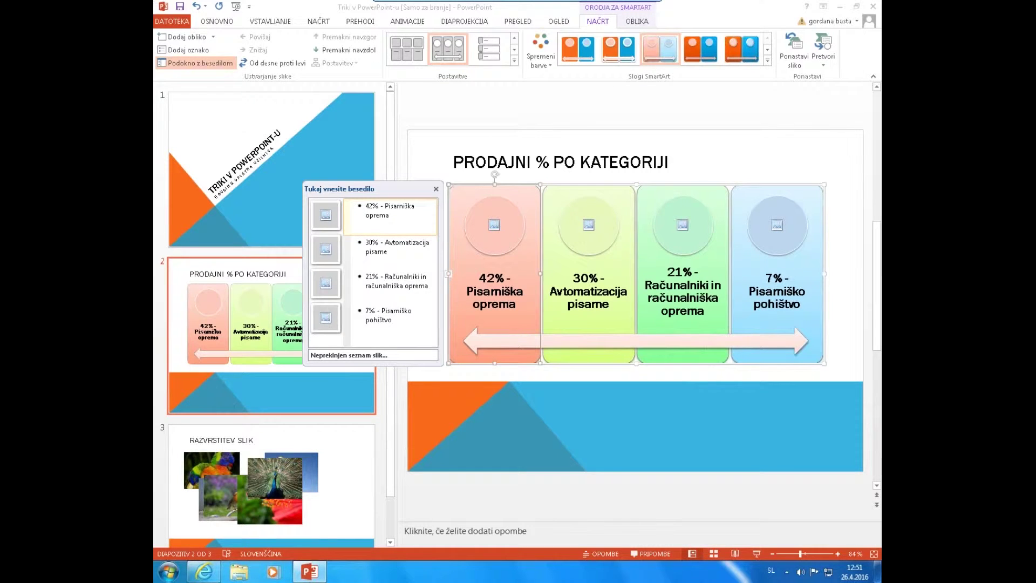
pyautogui.click(494, 225)
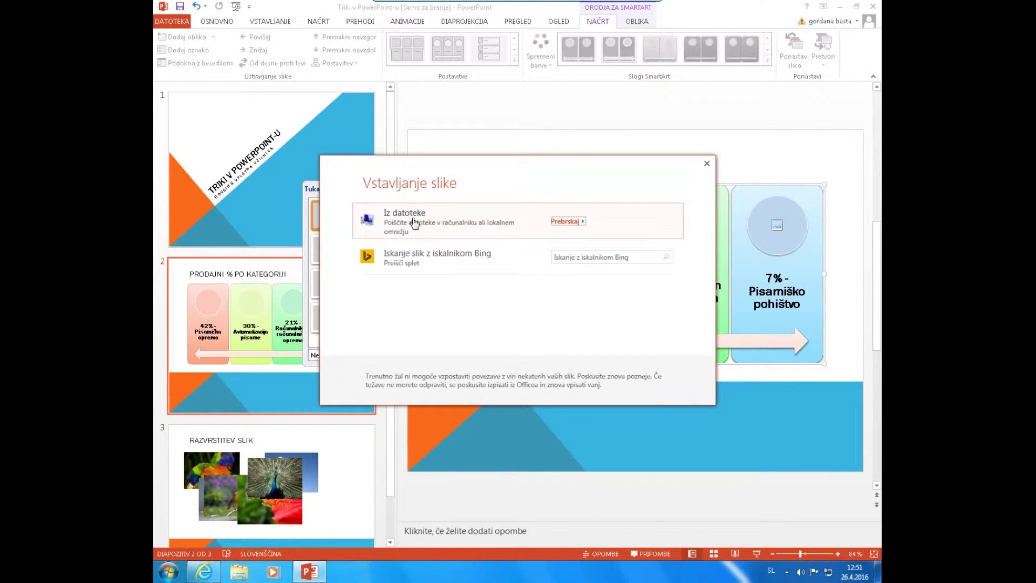
# - Insert photos from the Prenosi folder into the first three circles, starting with Pisarniska oprema
pyautogui.click(566, 222)
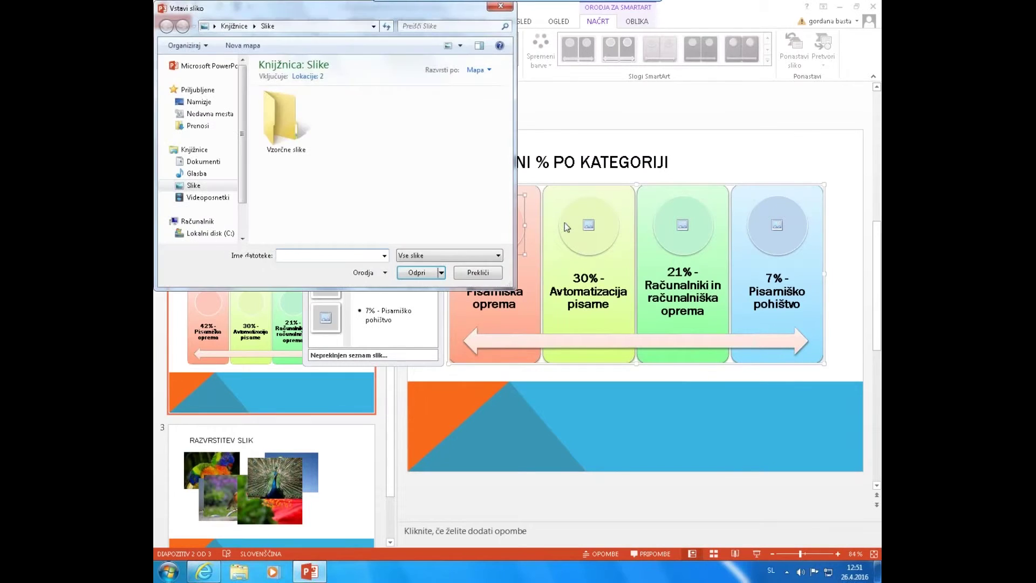
pyautogui.click(198, 126)
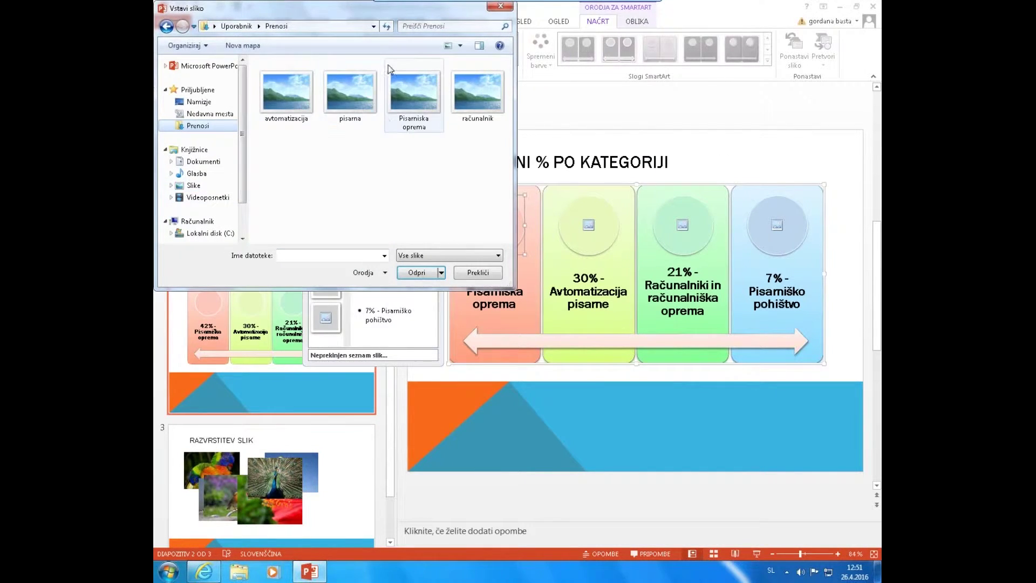
pyautogui.click(420, 114)
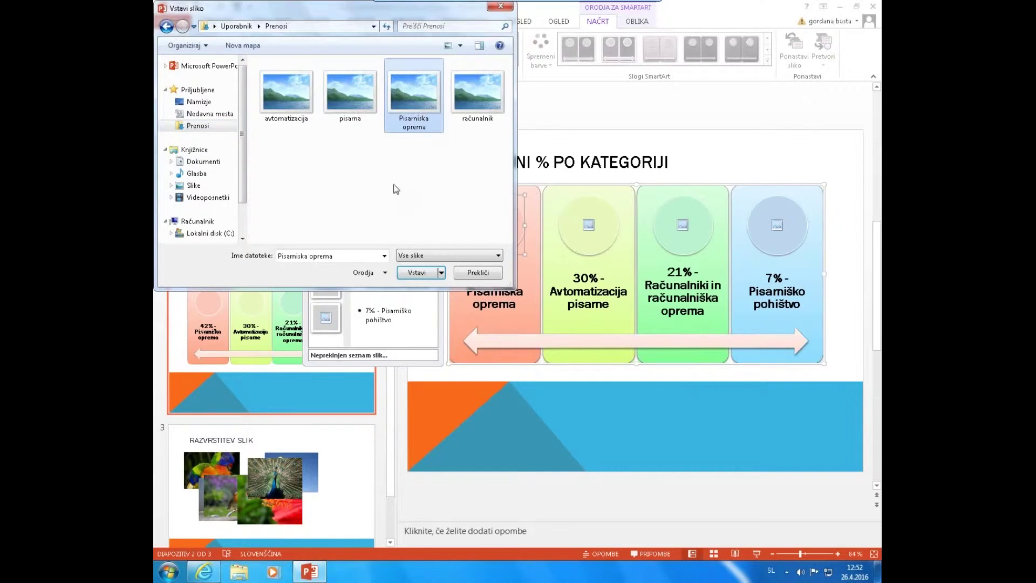
pyautogui.doubleClick(420, 114)
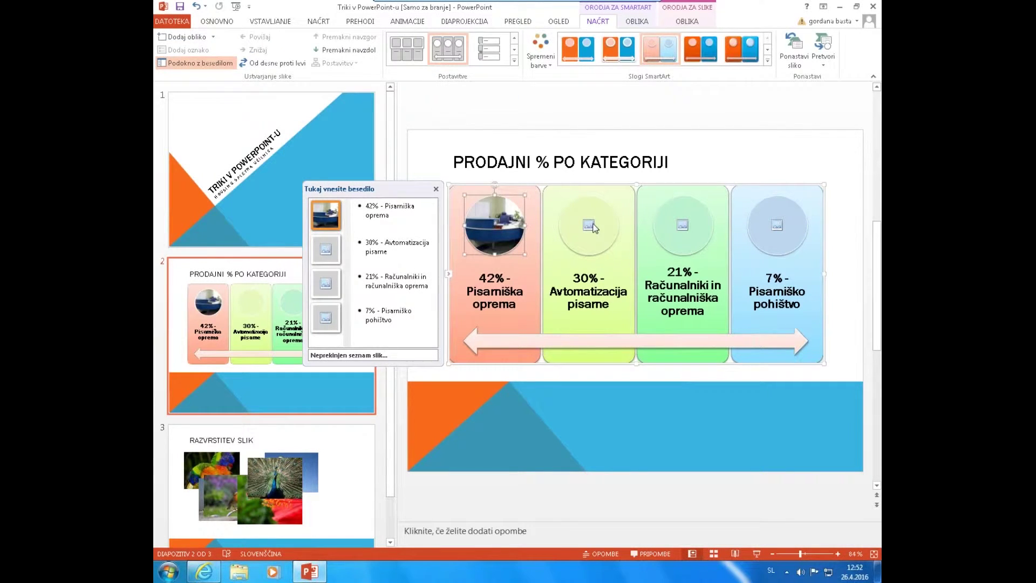
pyautogui.click(588, 225)
pyautogui.click(565, 221)
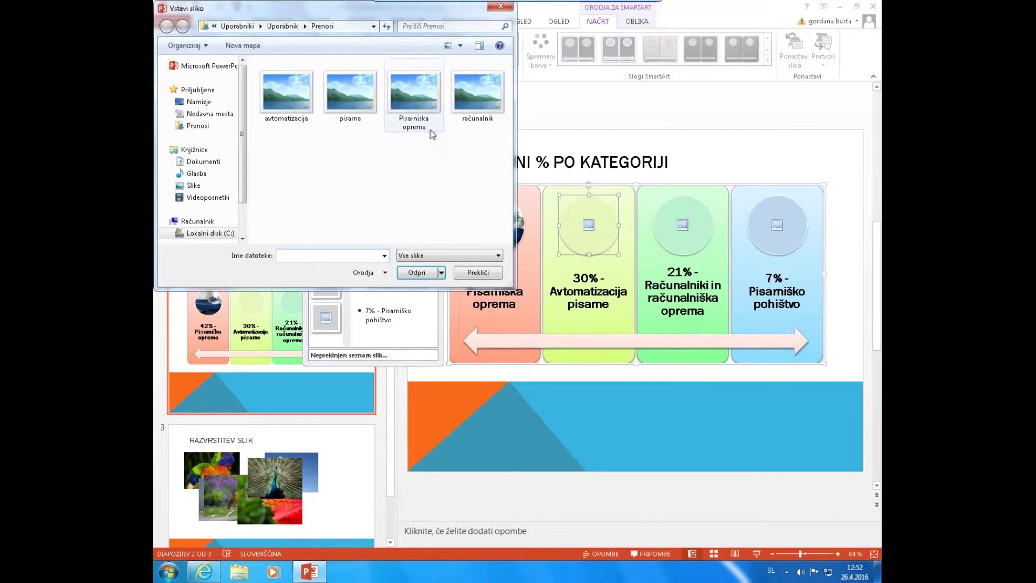
pyautogui.doubleClick(286, 101)
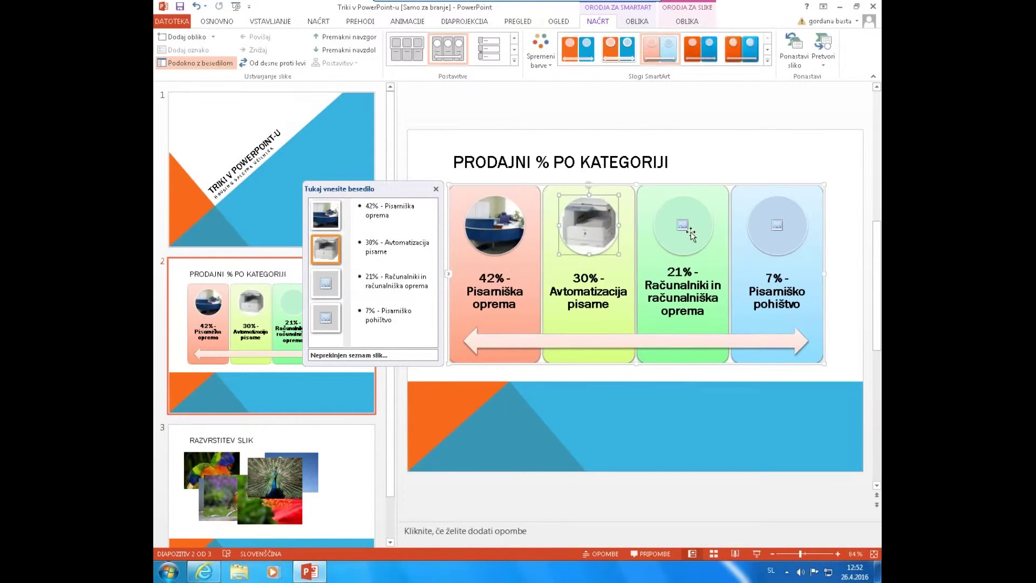
pyautogui.click(683, 225)
pyautogui.click(566, 221)
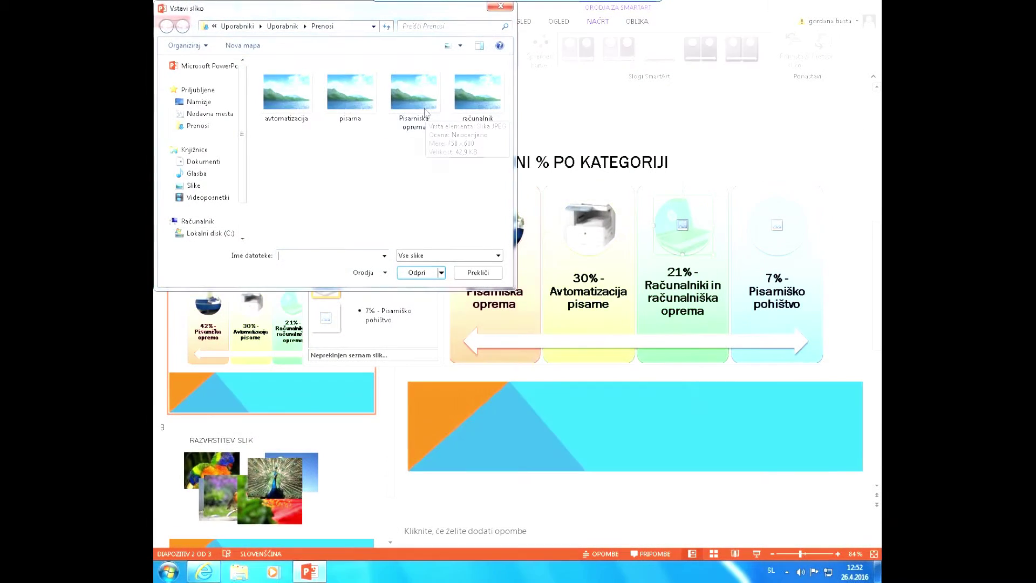
pyautogui.doubleClick(425, 108)
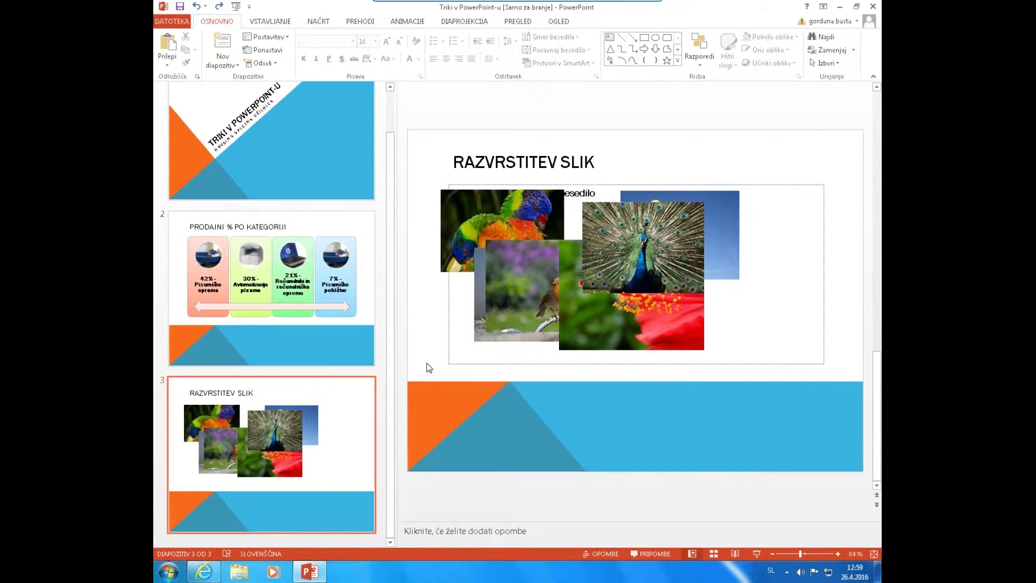
# - Select all scattered photos on slide 3 and apply the captioned picture grid layout
pyautogui.moveTo(426, 363); pyautogui.dragTo(793, 156)
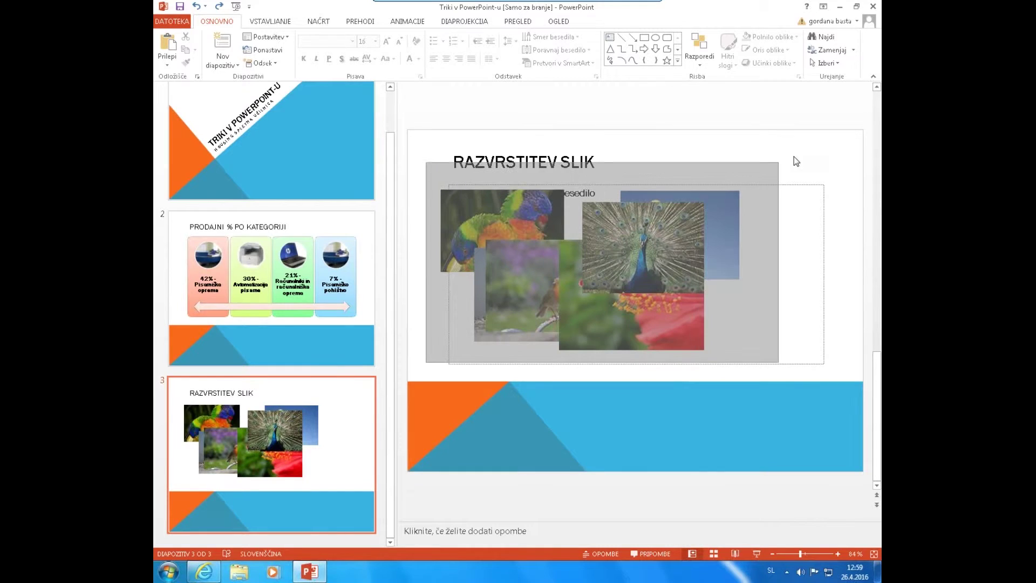
pyautogui.moveTo(794, 157); pyautogui.dragTo(806, 147)
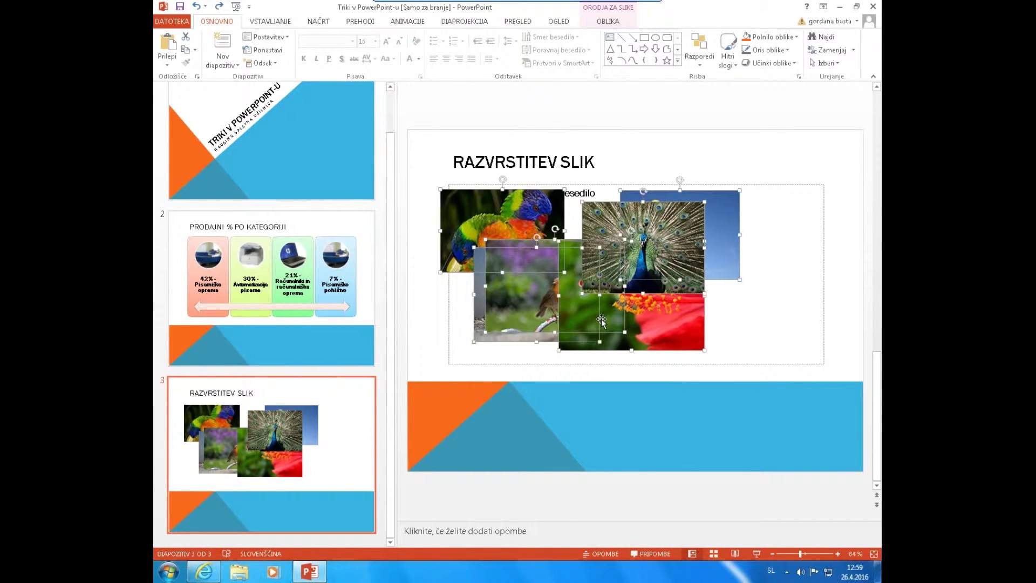
pyautogui.click(614, 24)
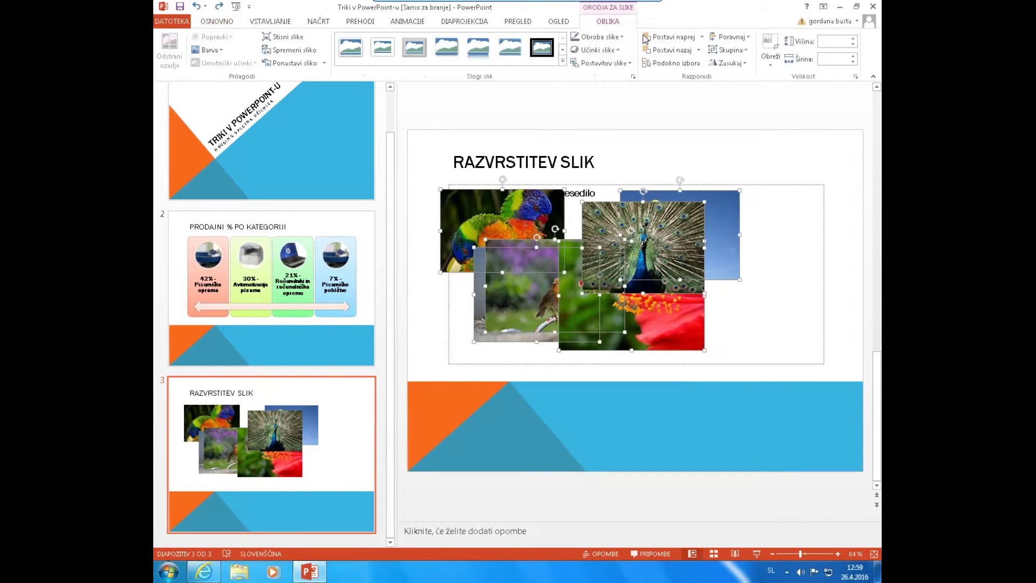
pyautogui.click(629, 63)
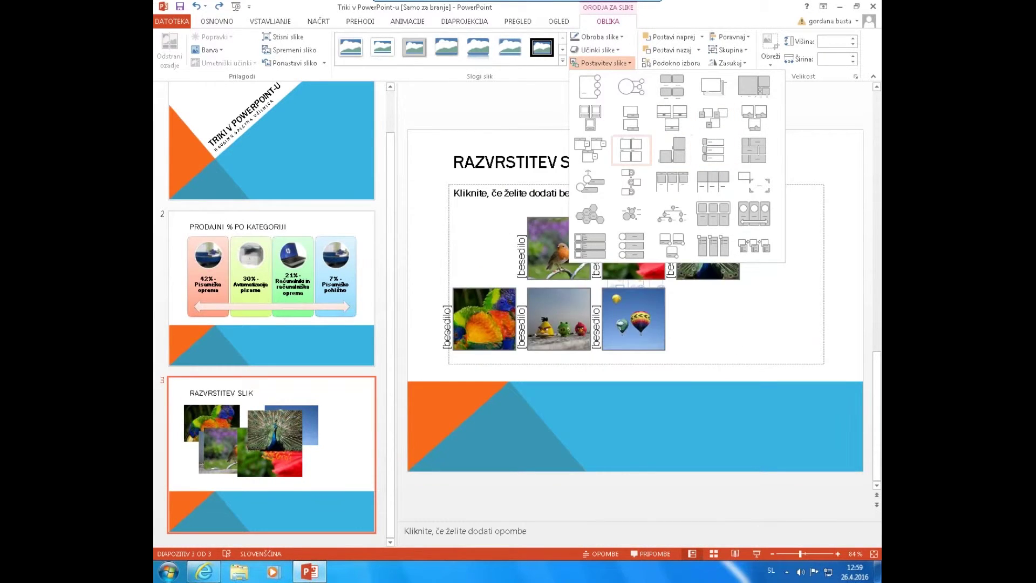
pyautogui.click(671, 120)
pyautogui.click(493, 252)
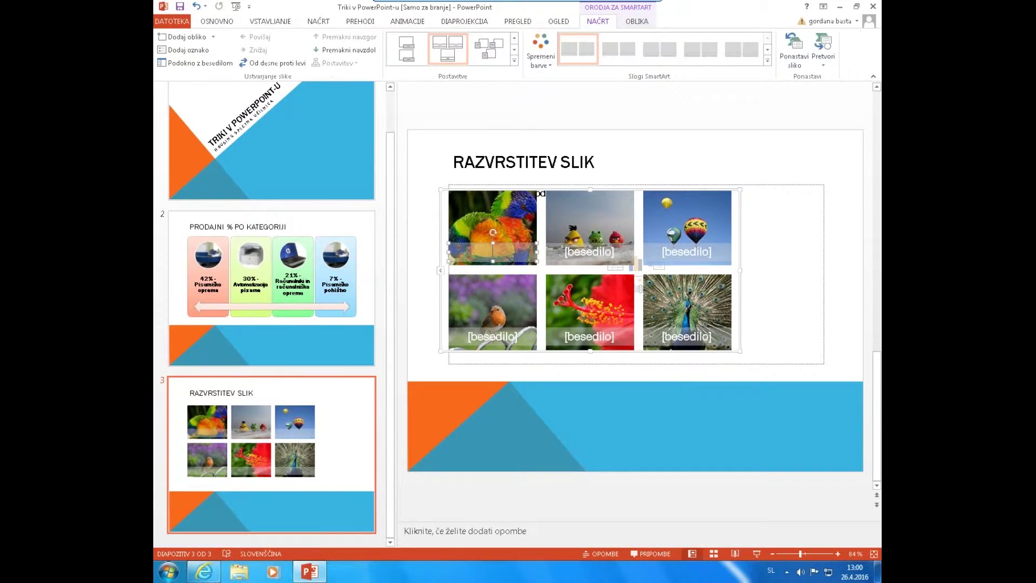
# - Caption the parrot photo 'papiga', correcting the typo, and leave the other captions empty
pyautogui.write('pegipa')
pyautogui.press('BackSpace')
pyautogui.press('BackSpace')
pyautogui.press('BackSpace')
pyautogui.press('BackSpace')
pyautogui.press('BackSpace')
pyautogui.write('api')
pyautogui.write('ga')
pyautogui.click(618, 251)
pyautogui.click(687, 252)
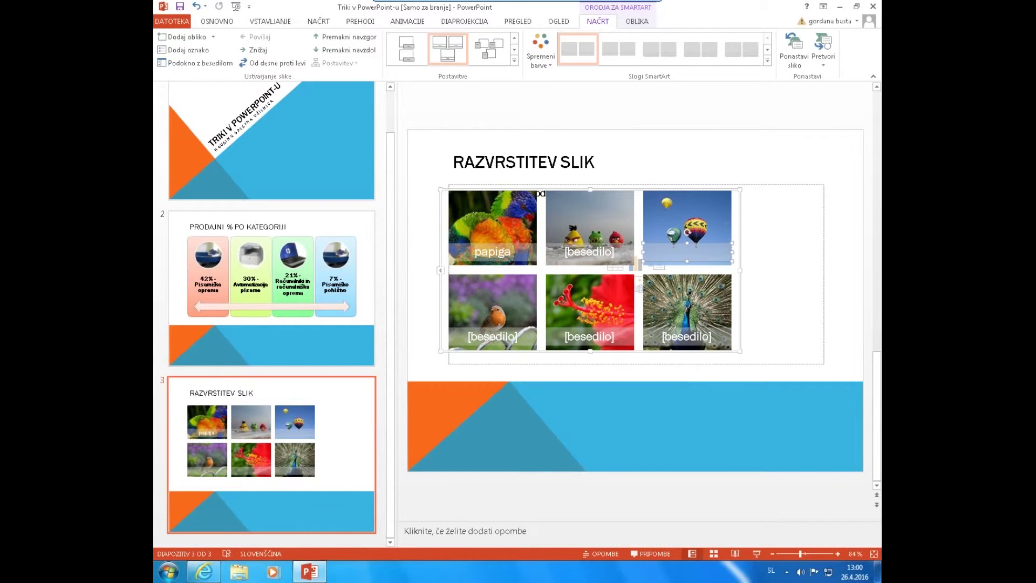
pyautogui.click(739, 209)
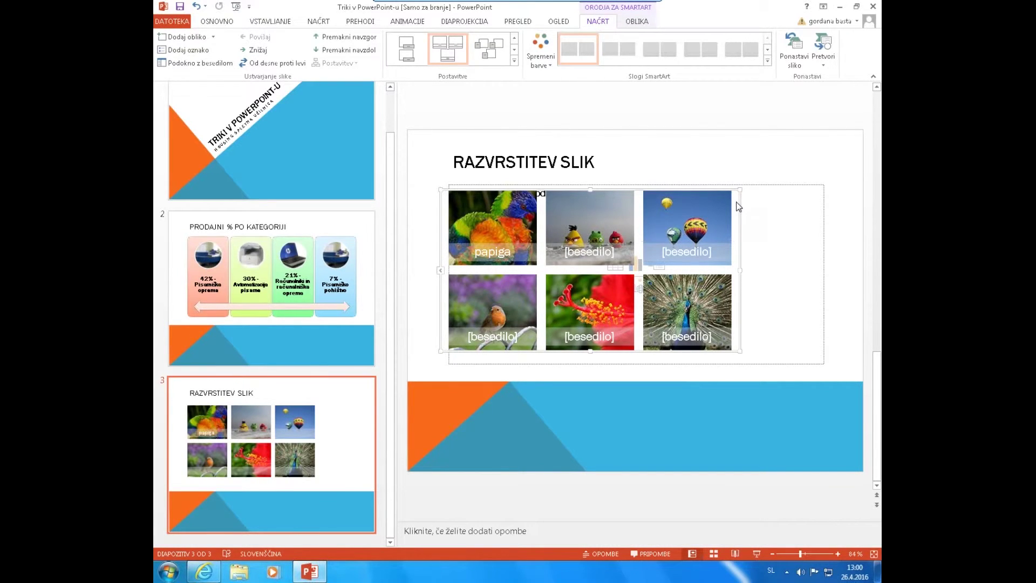
# - Select all six grid photos: parrot, angry birds, balloon, peacock, small bird and red flower
pyautogui.click(490, 216)
pyautogui.keyDown('ctrl'); pyautogui.click(590, 221); pyautogui.keyUp('ctrl')
pyautogui.keyDown('ctrl'); pyautogui.click(687, 221); pyautogui.keyUp('ctrl')
pyautogui.keyDown('ctrl'); pyautogui.click(687, 307); pyautogui.keyUp('ctrl')
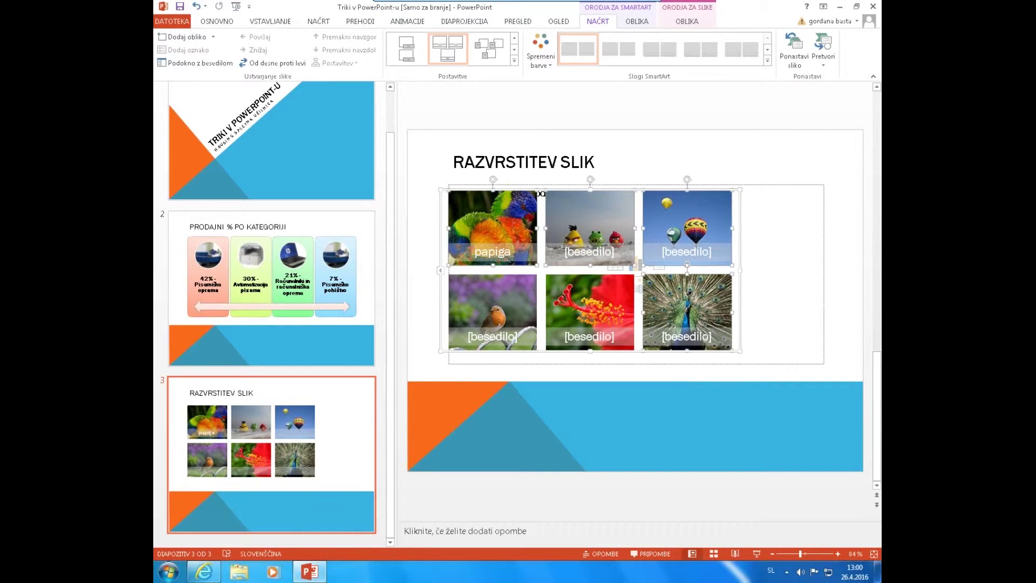
pyautogui.keyDown('ctrl'); pyautogui.click(620, 299); pyautogui.keyUp('ctrl')
pyautogui.keyDown('ctrl'); pyautogui.click(512, 286); pyautogui.keyUp('ctrl')
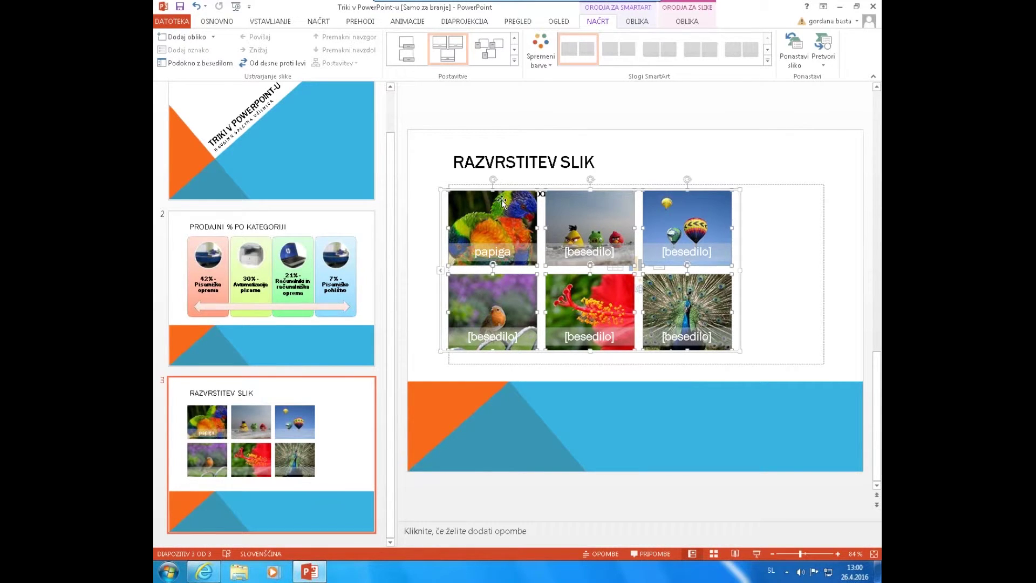
# - Shift the selected photos and then all the caption boxes slightly to the right
pyautogui.moveTo(502, 203)
pyautogui.mouseDown()
pyautogui.moveTo(533, 212)
pyautogui.moveTo(454, 253)
pyautogui.mouseUp()
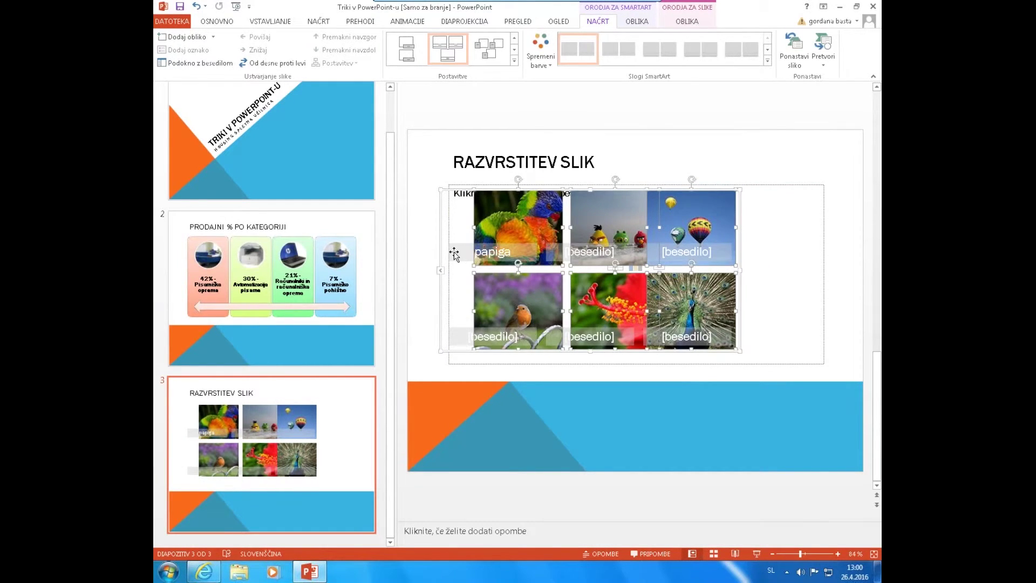
pyautogui.click(453, 253)
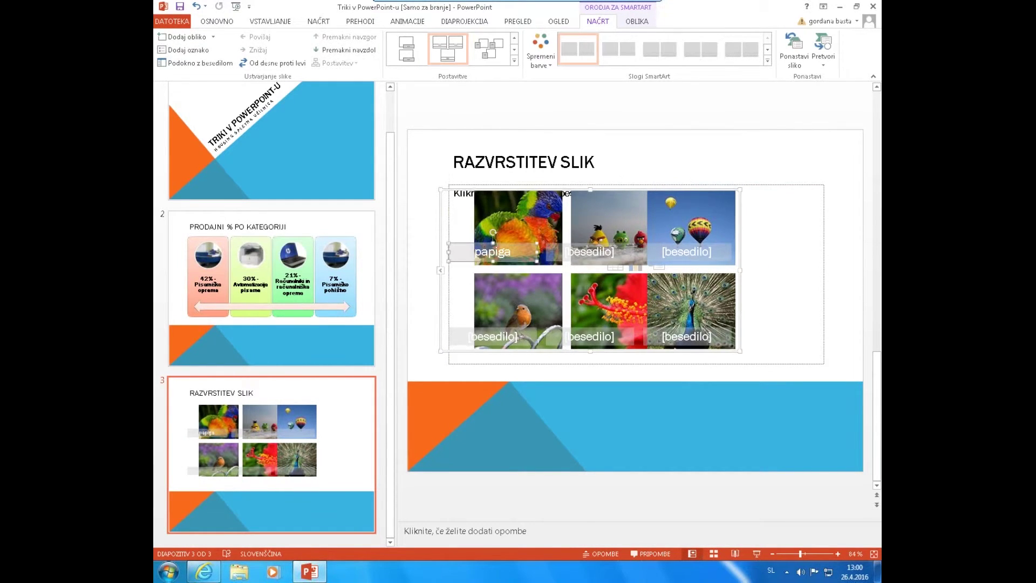
pyautogui.keyDown('shift'); pyautogui.click(713, 254); pyautogui.keyUp('shift')
pyautogui.keyDown('shift'); pyautogui.click(719, 337); pyautogui.keyUp('shift')
pyautogui.keyDown('shift'); pyautogui.click(591, 338); pyautogui.keyUp('shift')
pyautogui.keyDown('shift'); pyautogui.click(532, 335); pyautogui.keyUp('shift')
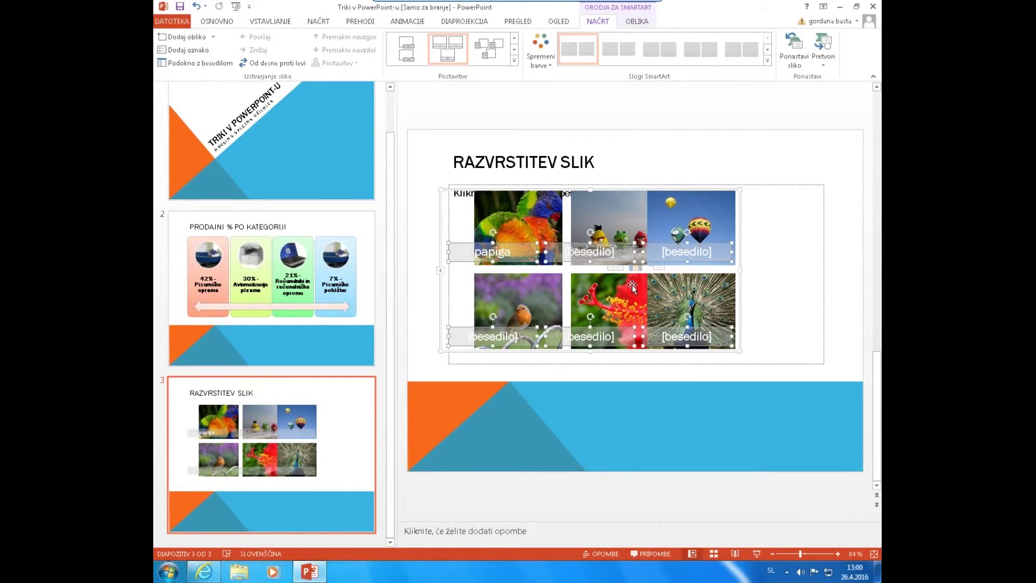
pyautogui.moveTo(643, 261); pyautogui.dragTo(654, 262)
# - Nudge the balloon and peacock photos slightly right, then return to slide 2
pyautogui.click(651, 262)
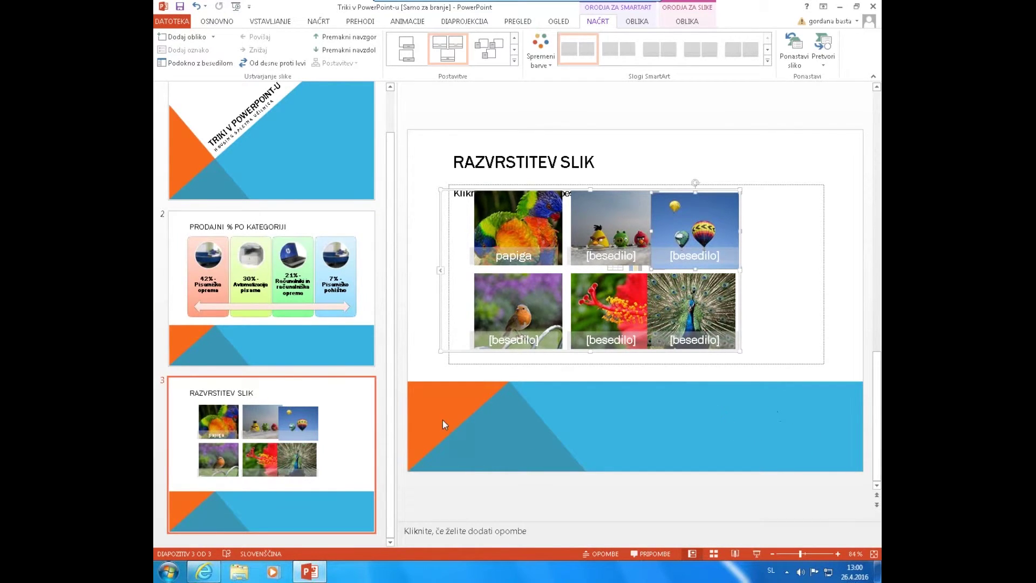
pyautogui.moveTo(726, 298); pyautogui.dragTo(738, 303)
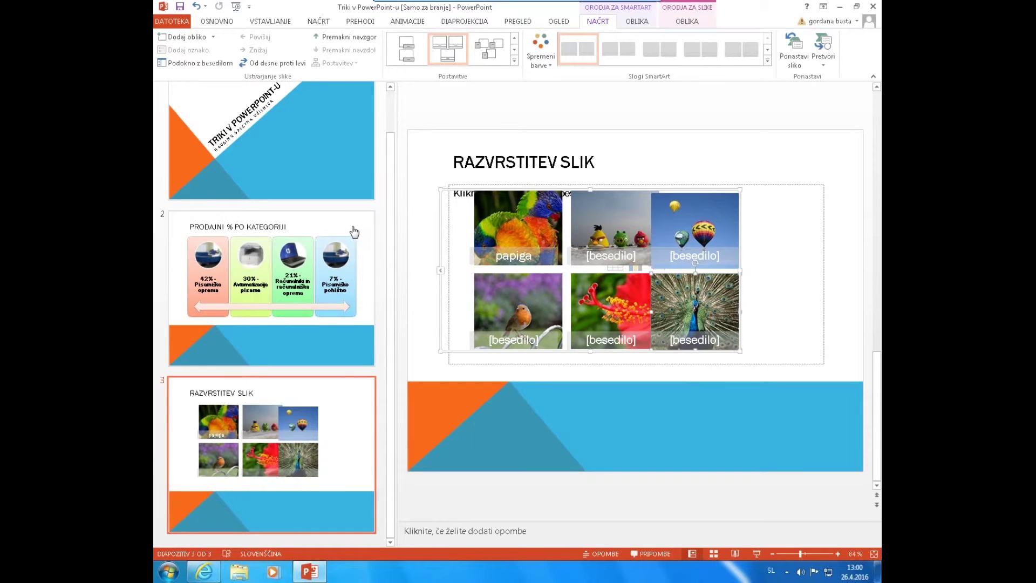
pyautogui.click(362, 286)
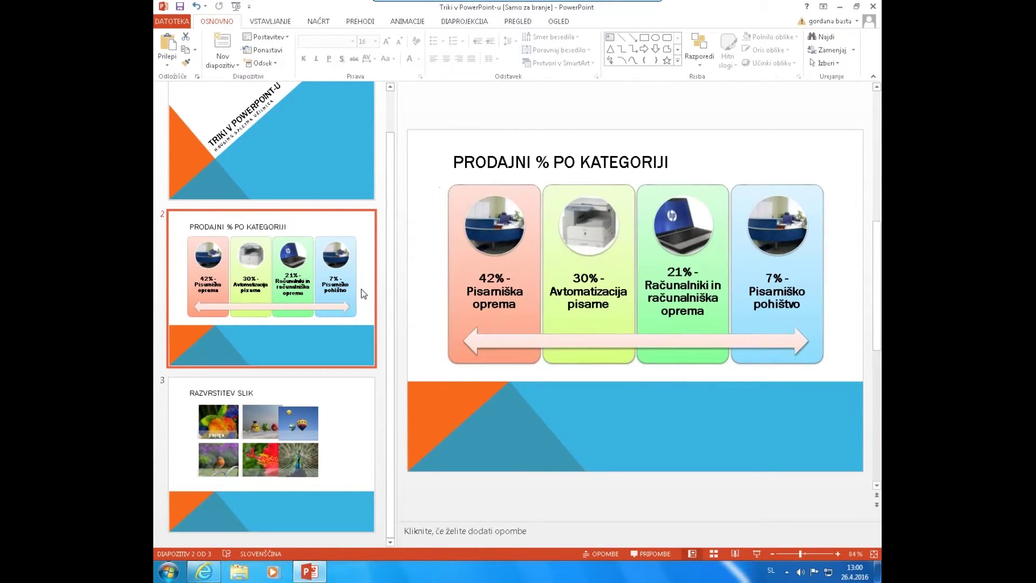
# - Recolour slide 2's SmartArt with the fifth Colorful scheme in green and beige tones
pyautogui.click(520, 277)
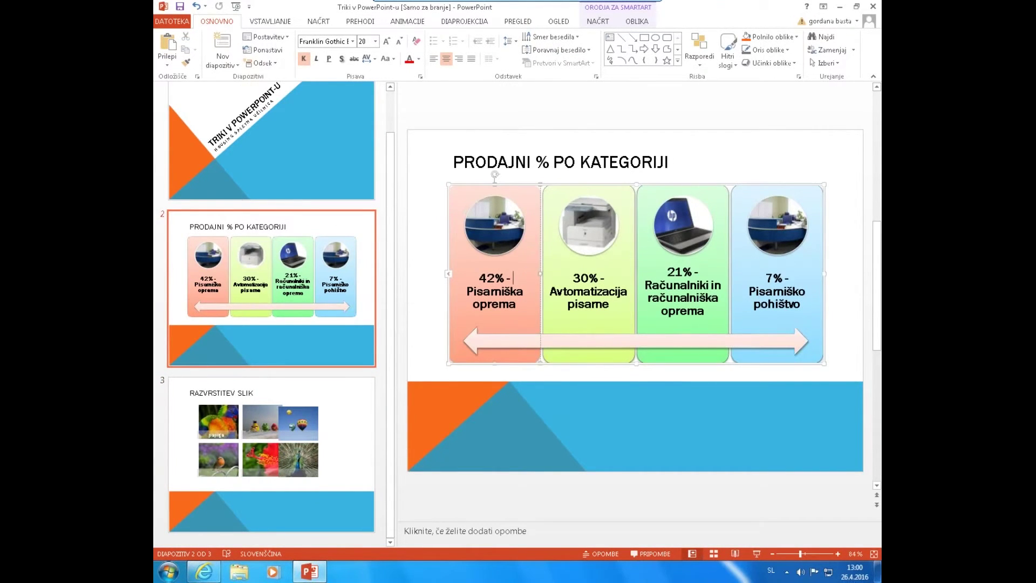
pyautogui.click(598, 22)
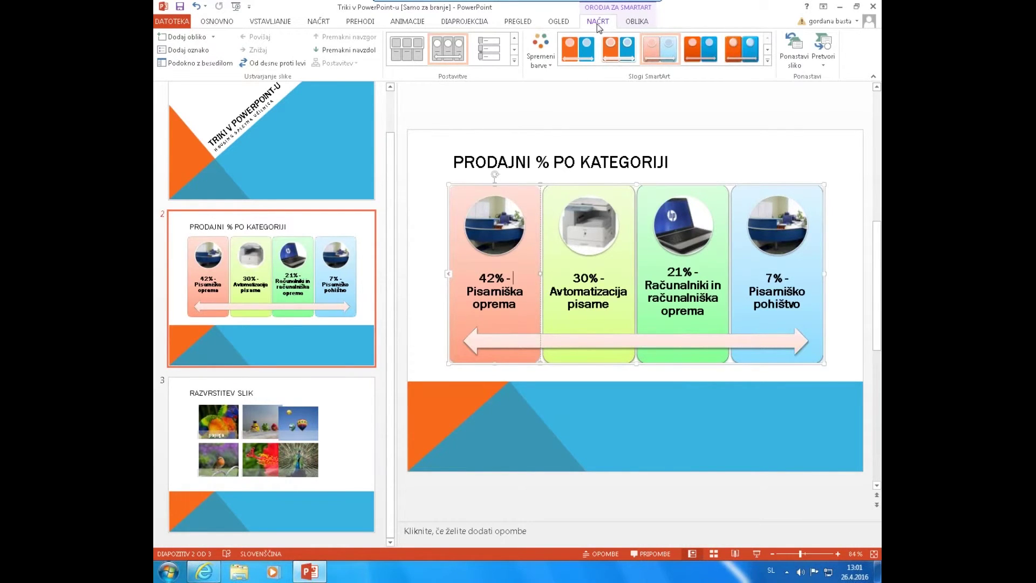
pyautogui.click(539, 50)
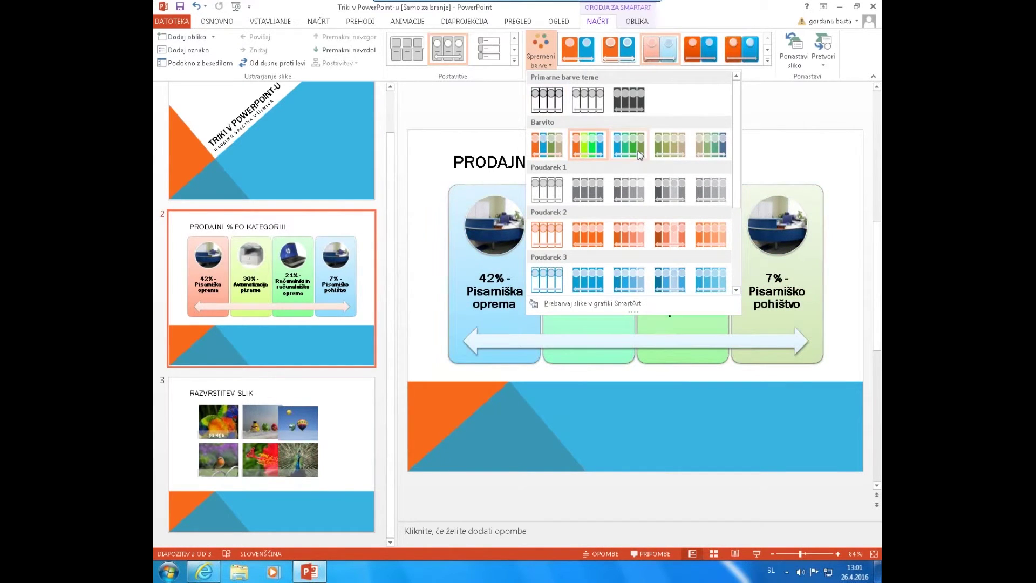
pyautogui.click(701, 146)
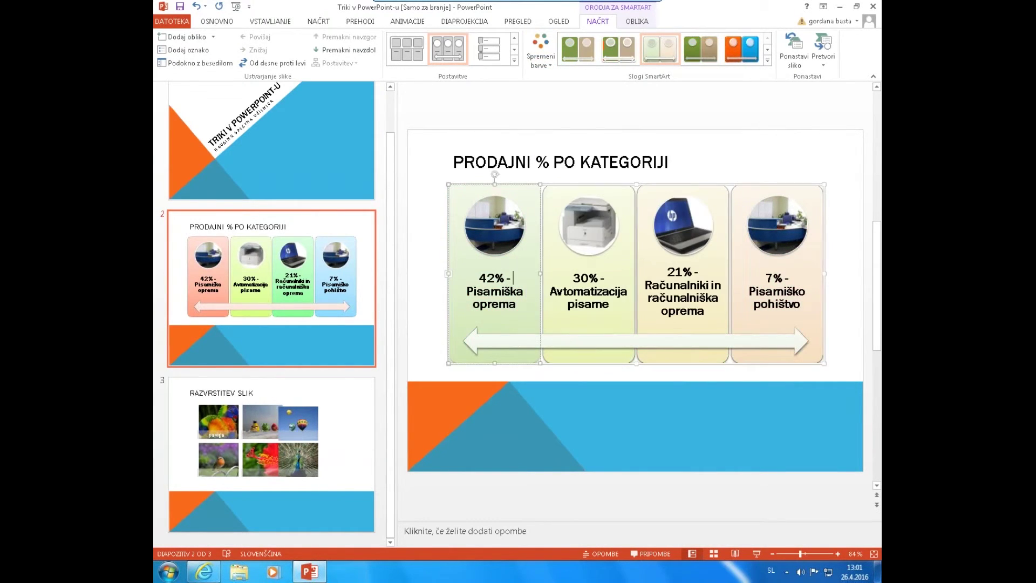